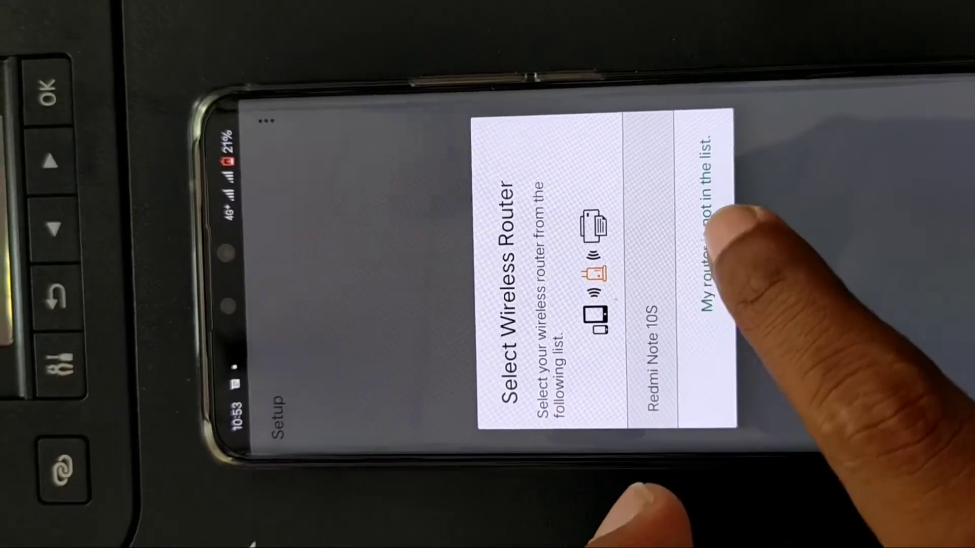
Skip router selection, accept a direct printer connection, and copy the printer's network password.
click(697, 229)
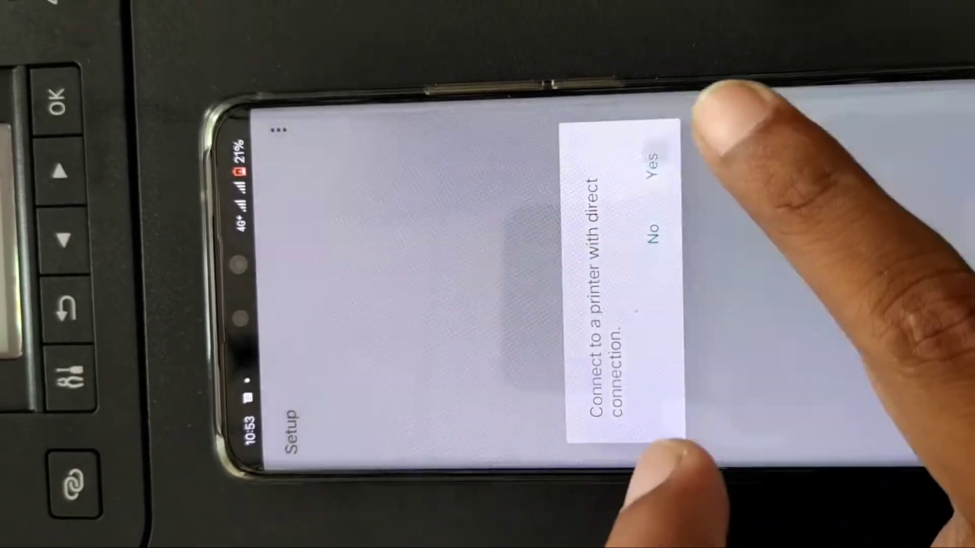
click(636, 162)
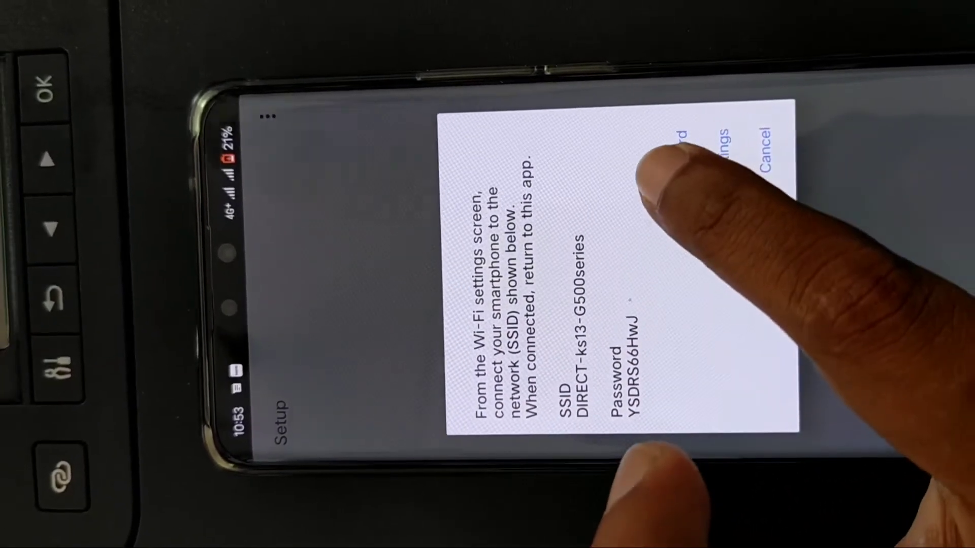
click(677, 145)
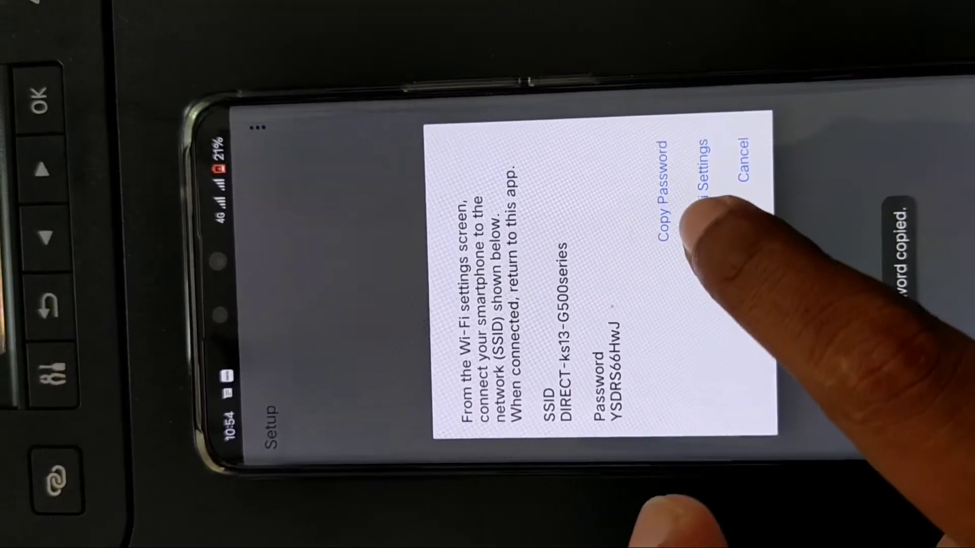
Paste the copied password into the DIRECT-ks13-G500series network's Password field in Wi-Fi settings.
click(710, 183)
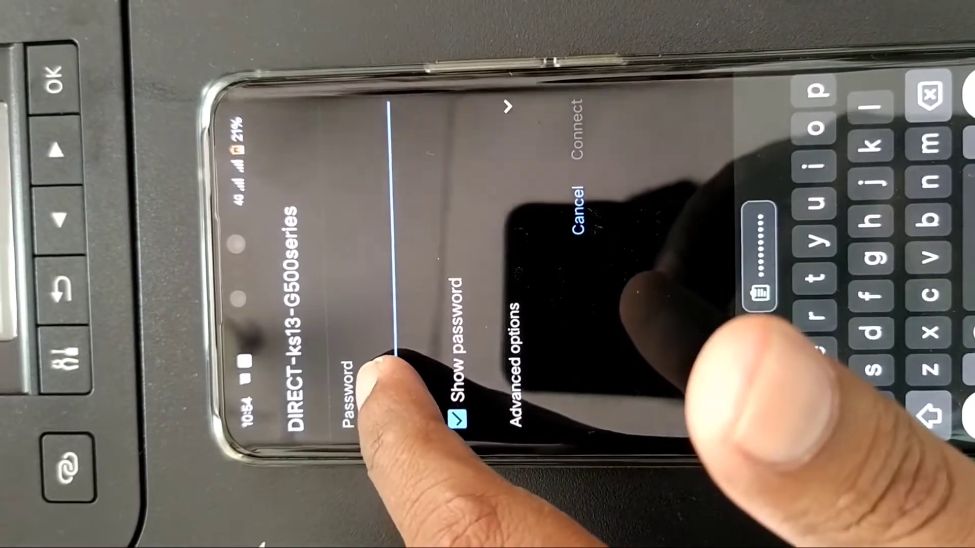
click(389, 381)
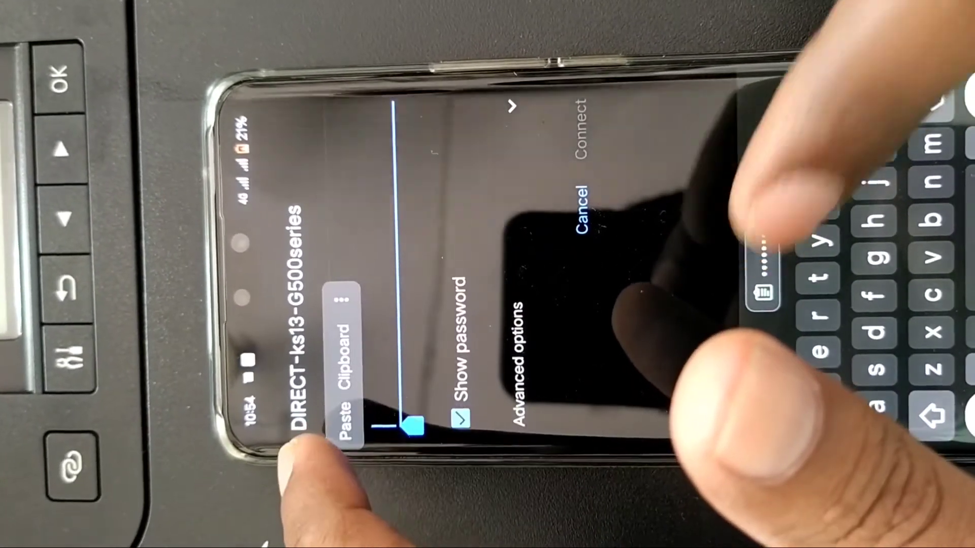
click(344, 421)
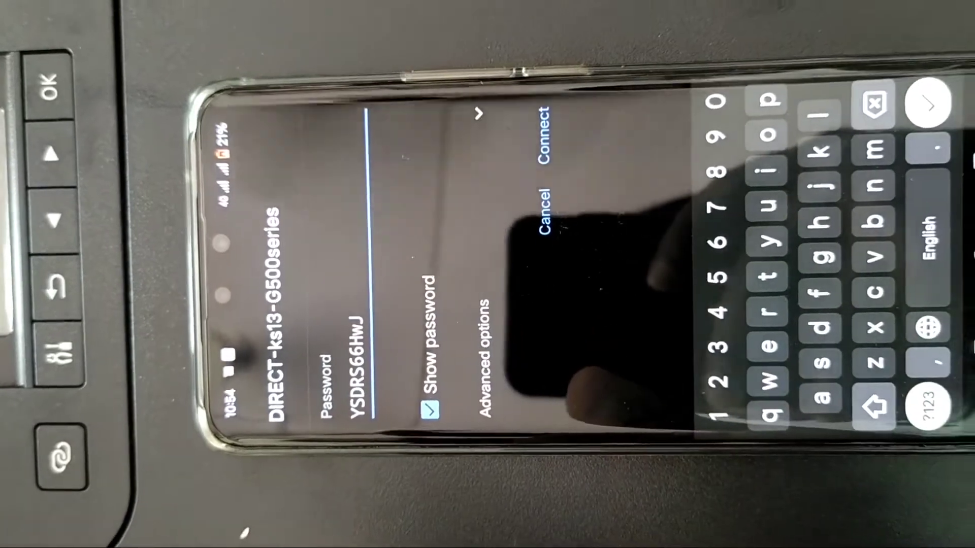